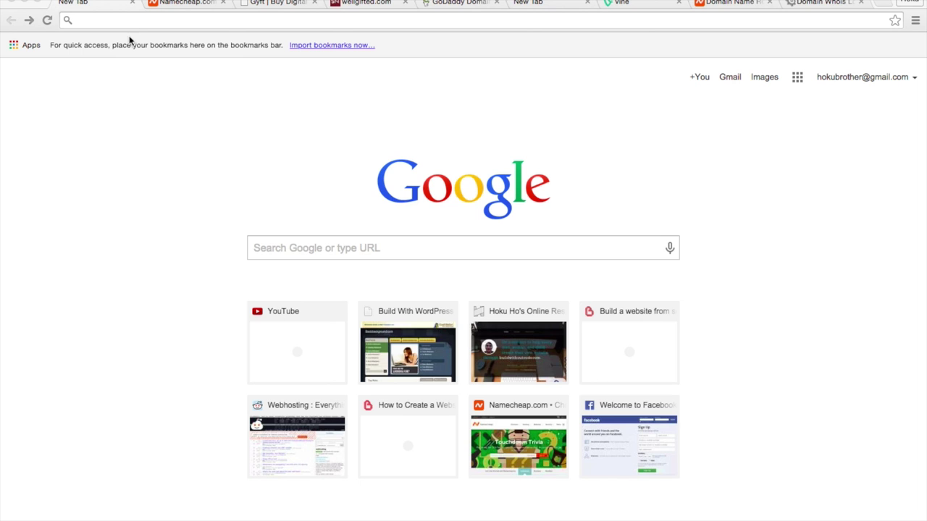
Load facebook.com from the address bar, then switch over to the open Namecheap tab.
click(106, 20)
text(facebook.com)
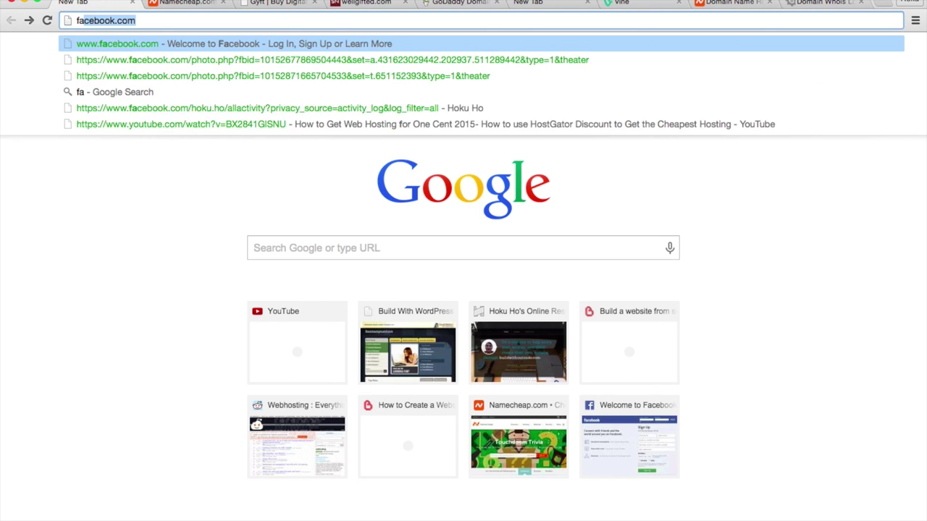
key(Return)
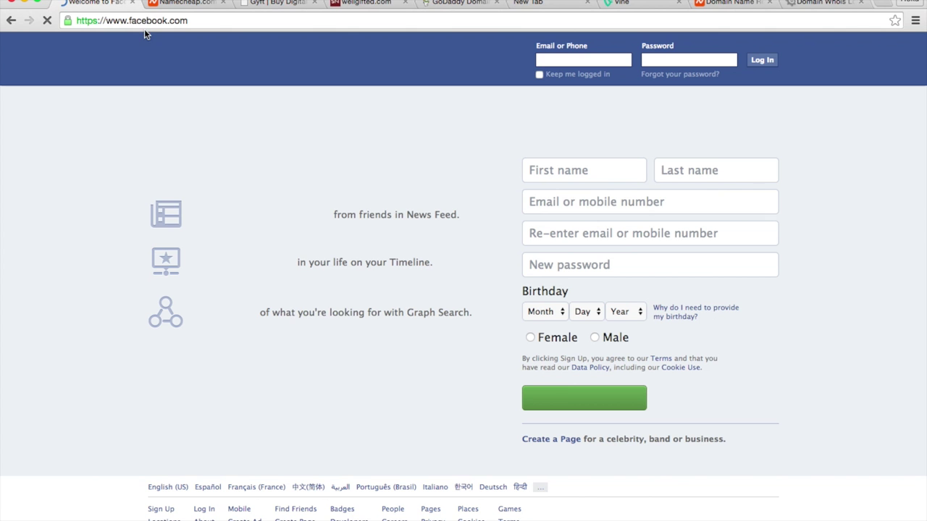
click(104, 21)
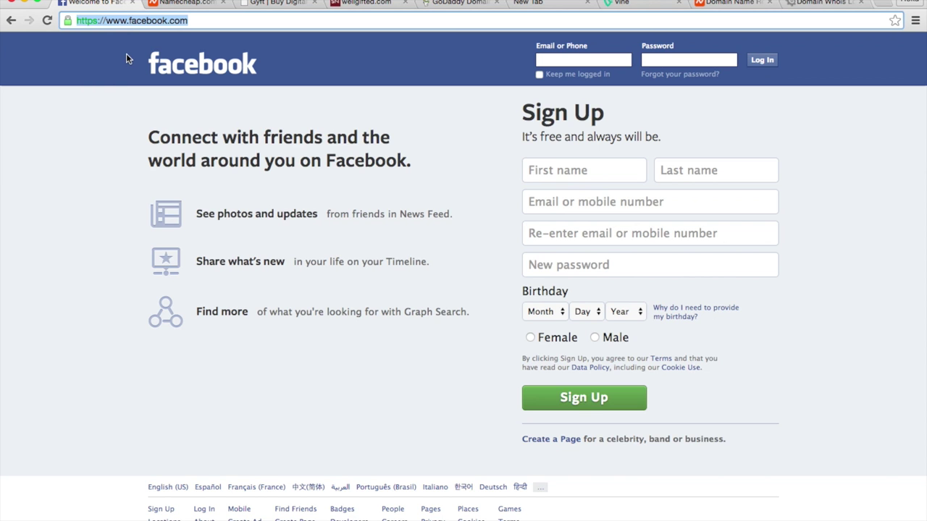
key(ctrl+Tab)
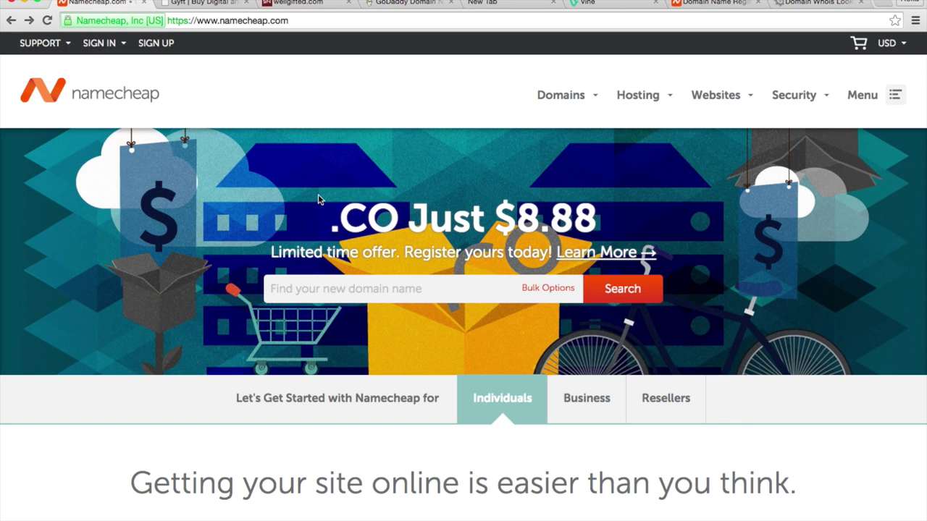
Search Namecheap for hokuswebsite.com and find it available at $10.69/year.
click(320, 286)
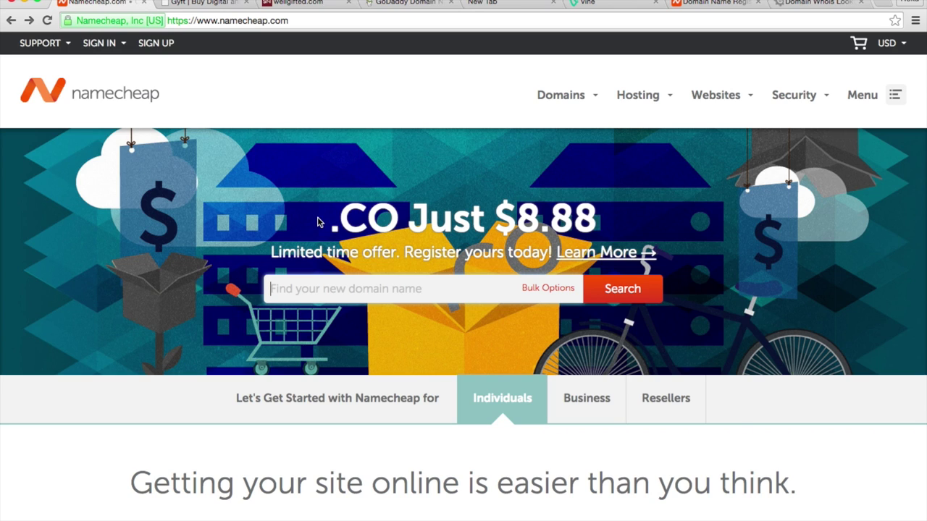
text(hokus)
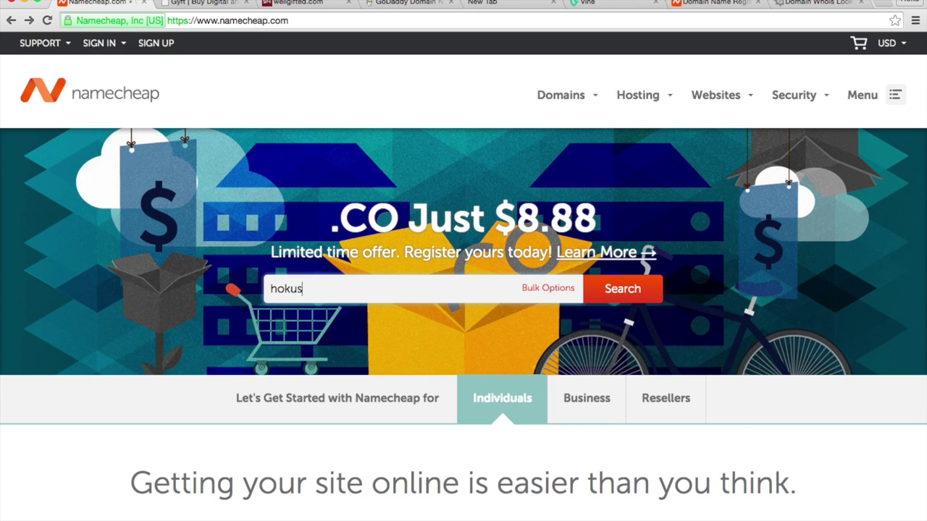
text(website.com)
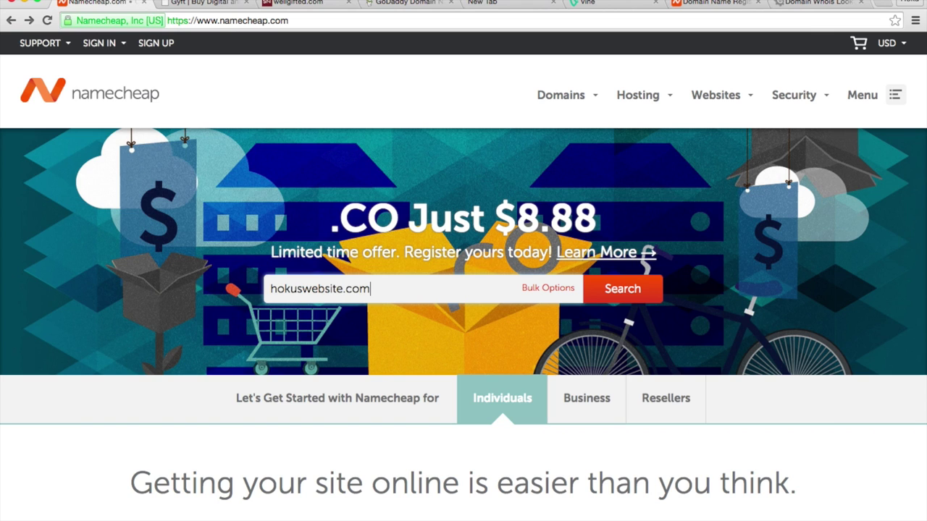
click(608, 292)
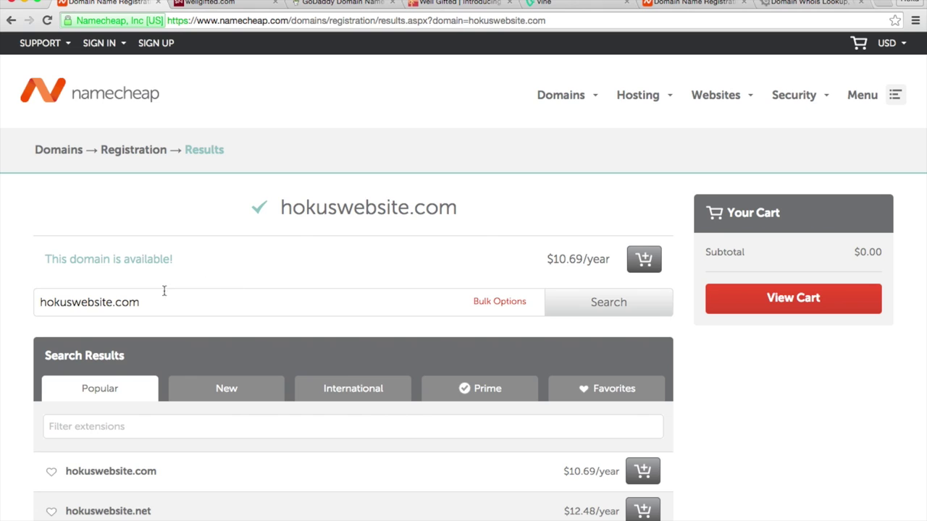
Try inserting 'newawesome' into the searched domain name, then delete it again.
click(74, 303)
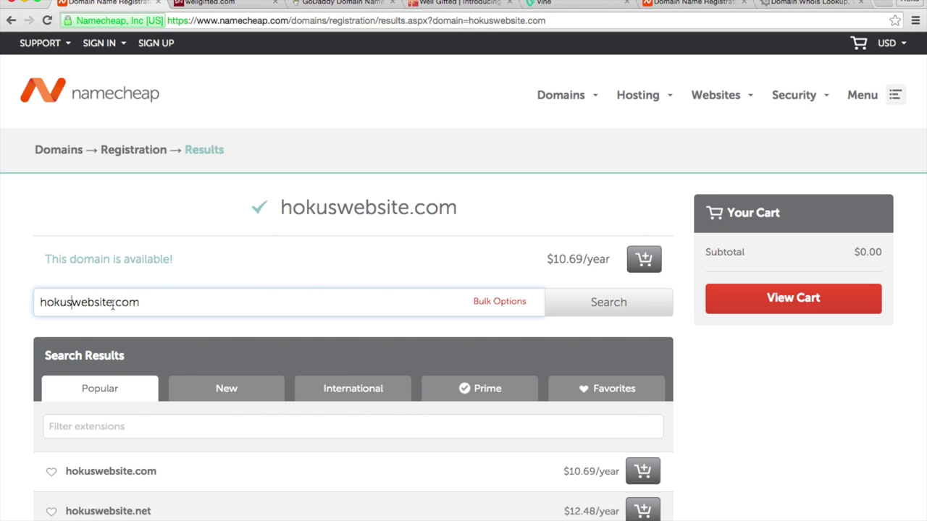
text(newawesom)
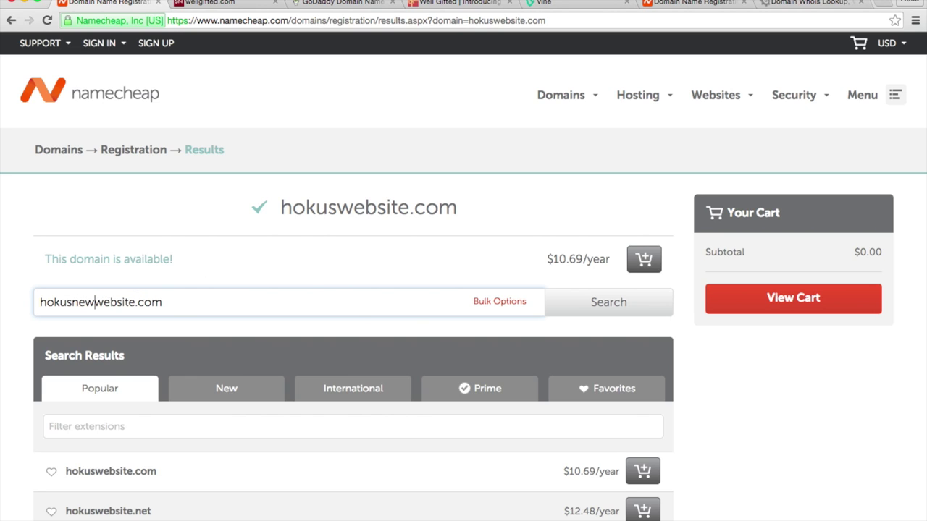
text(e)
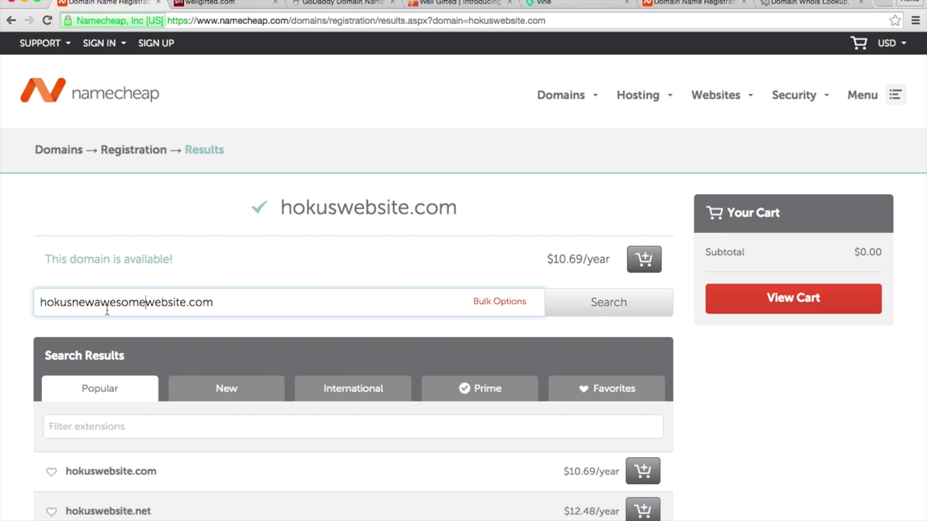
click(138, 302)
drag(138, 302, 71, 303)
key(BackSpace)
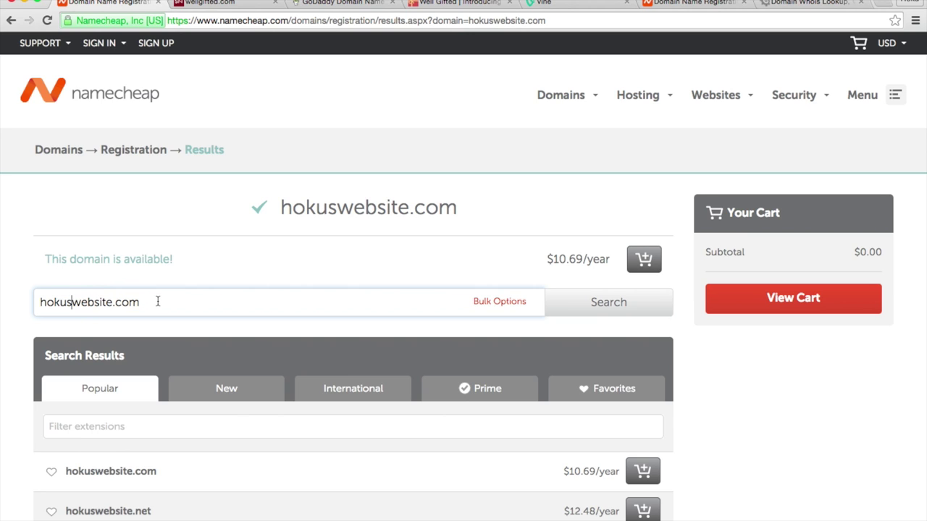
Add and remove a hyphen, leaving the query as hokuswebsite.com, then go to the wellgifted.com tab.
text(-)
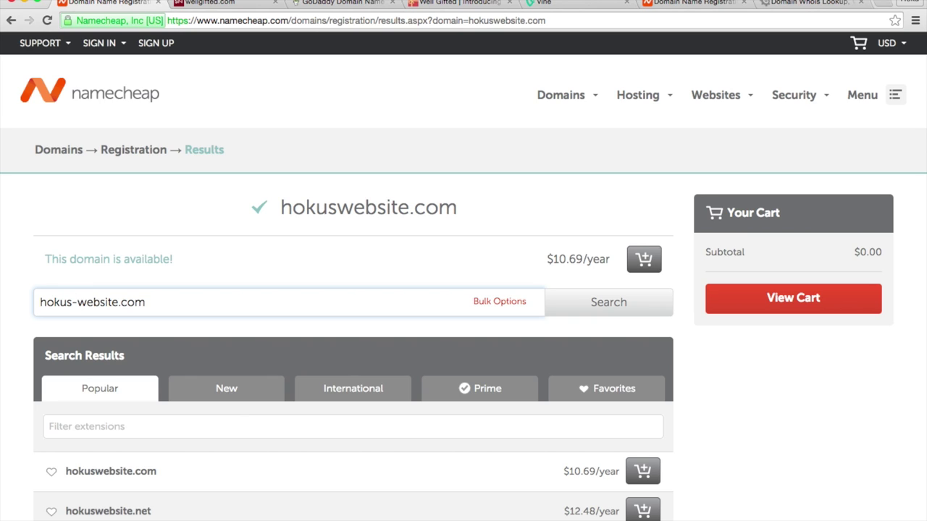
key(BackSpace)
key(End)
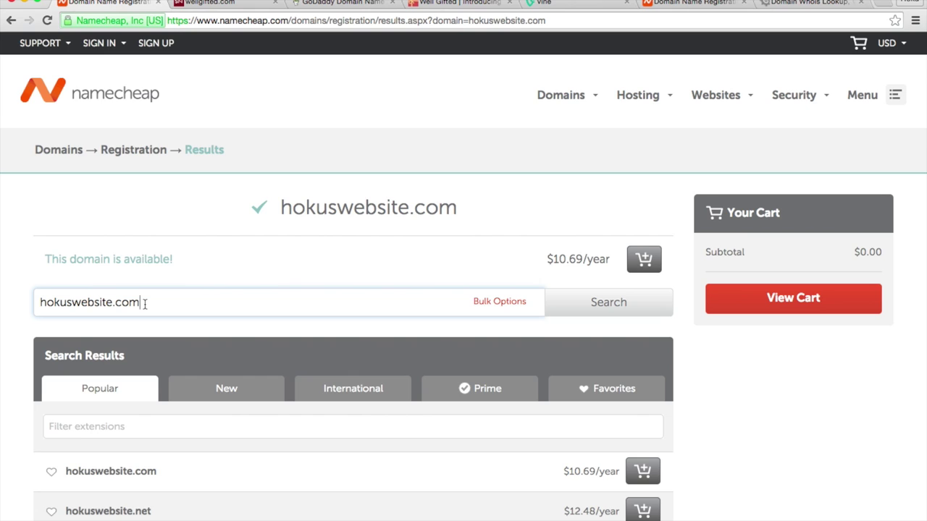
drag(145, 304, 114, 303)
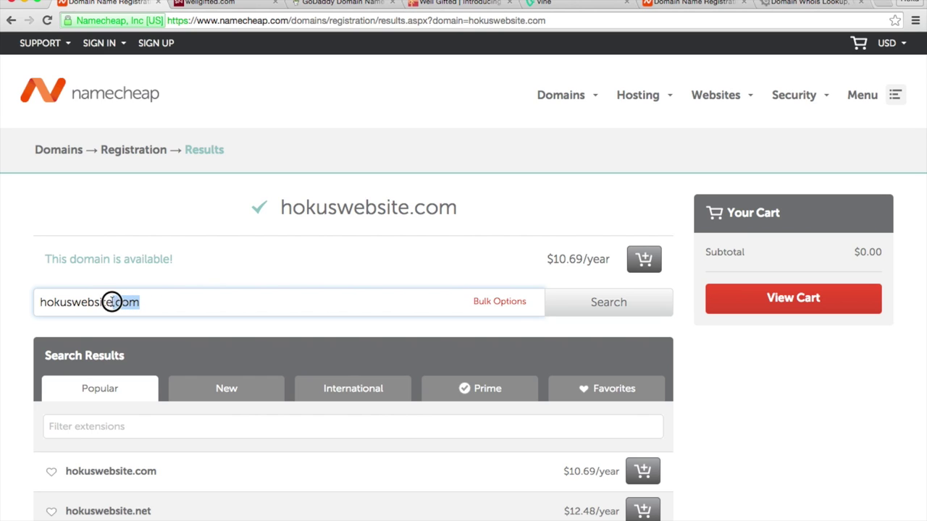
click(145, 304)
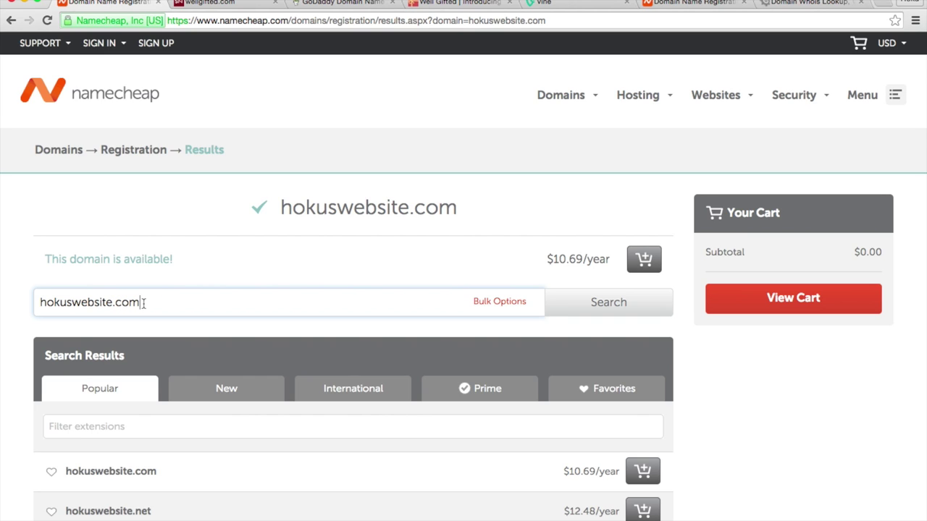
drag(143, 304, 114, 303)
click(116, 302)
key(ctrl+Tab)
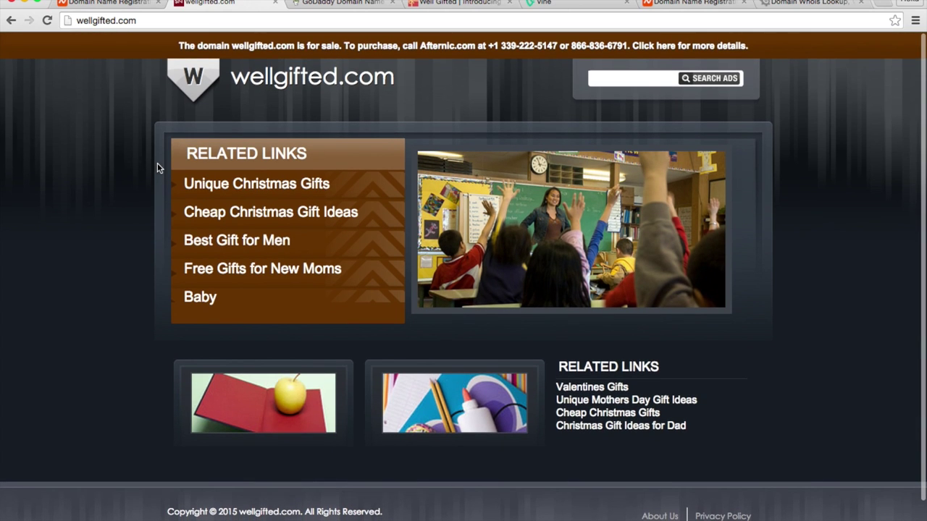
On GoDaddy's wellgifted.com auction, highlight the $2,995.00 current bid and the .com ending.
click(354, 6)
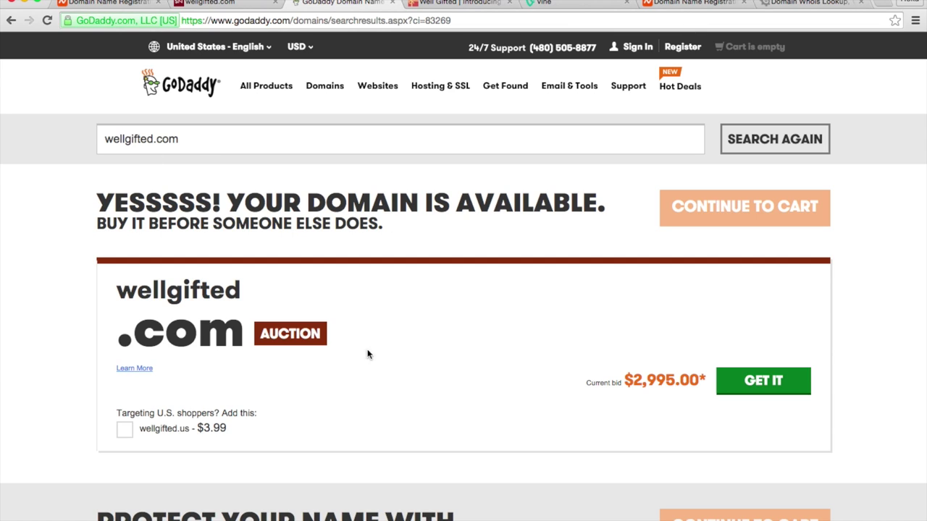
drag(627, 382, 696, 377)
click(666, 380)
drag(197, 334, 138, 336)
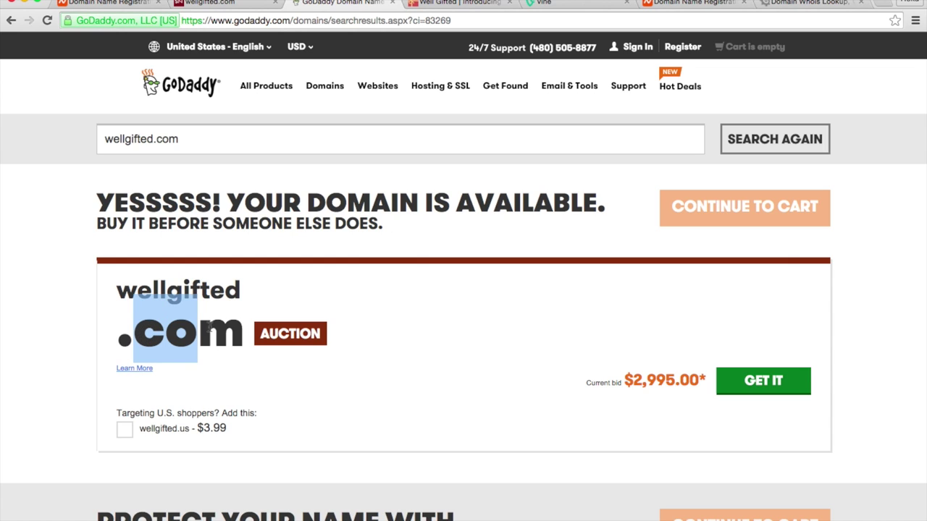
click(373, 336)
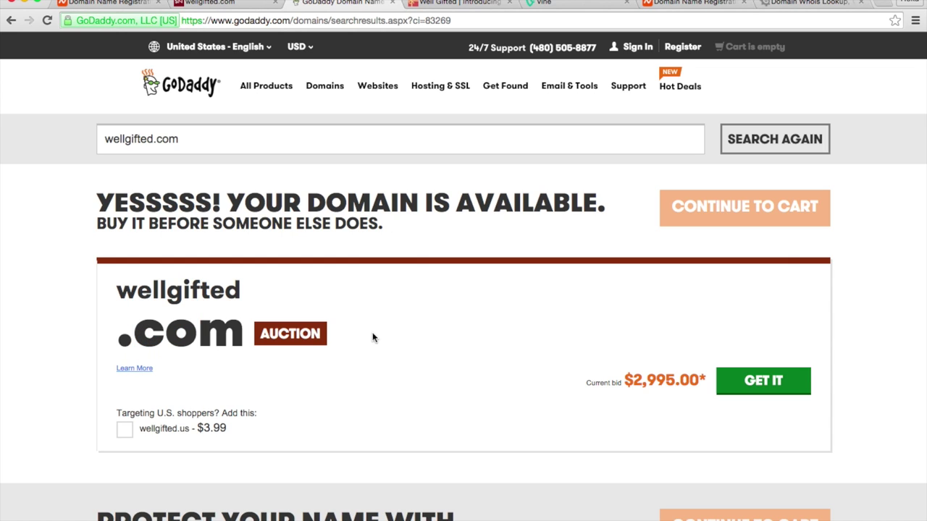
Cycle through the wellgifted.co and Vine tabs, then return to the Namecheap hokuswebsite.com results.
key(ctrl+Tab)
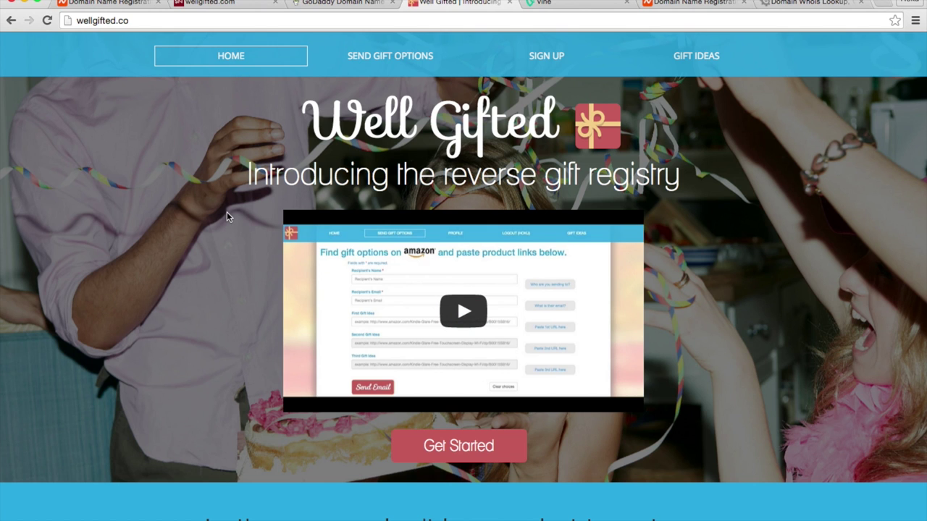
key(ctrl+shift+Tab)
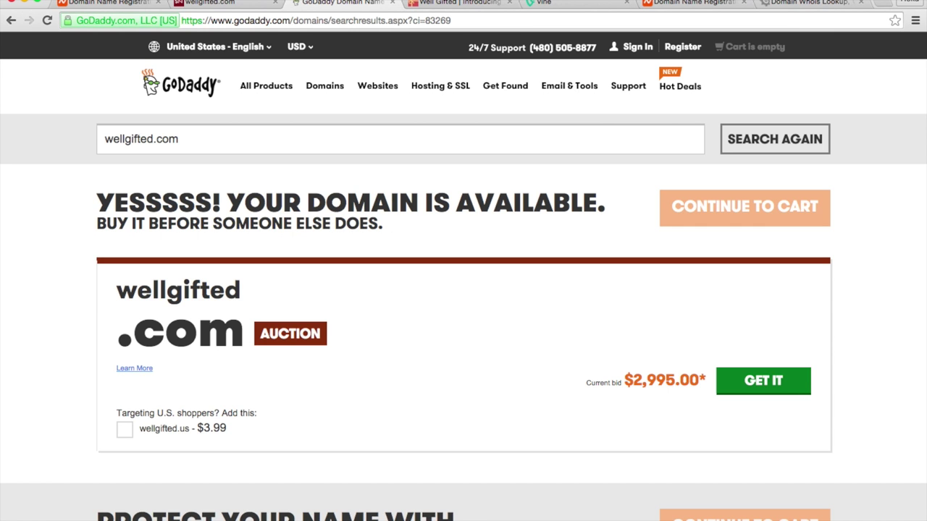
key(ctrl+Tab)
key(ctrl+Tab)
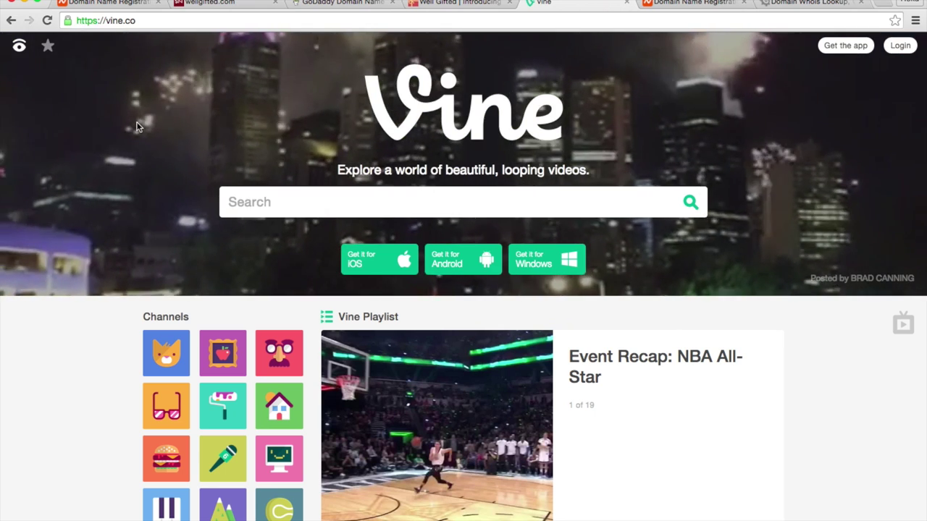
key(ctrl+shift+Tab)
key(ctrl+shift+Tab)
key(ctrl+shift+Tab)
key(ctrl+shift+Tab)
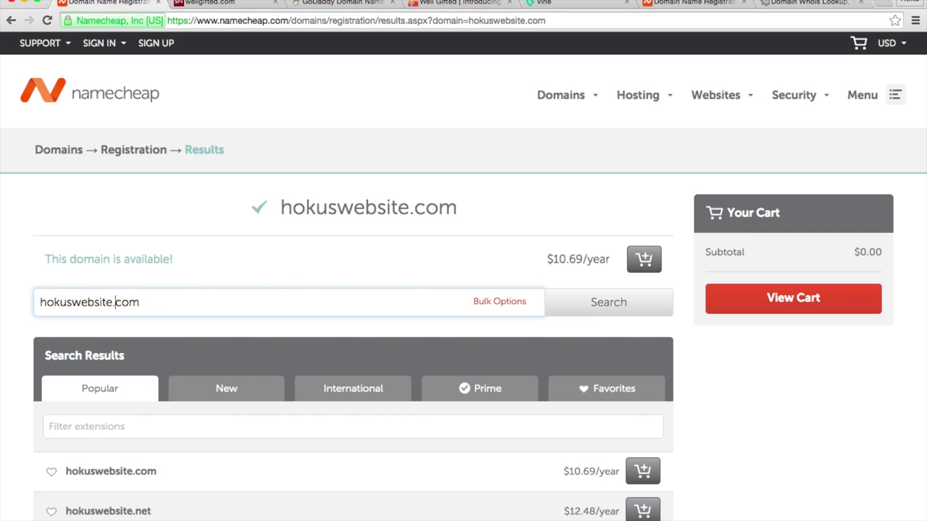
Replace 'hokuswebsite' in the Namecheap search with 'wordpress', then prefix 'learn' to make learnwordpress.com.
click(111, 304)
drag(110, 304, 29, 299)
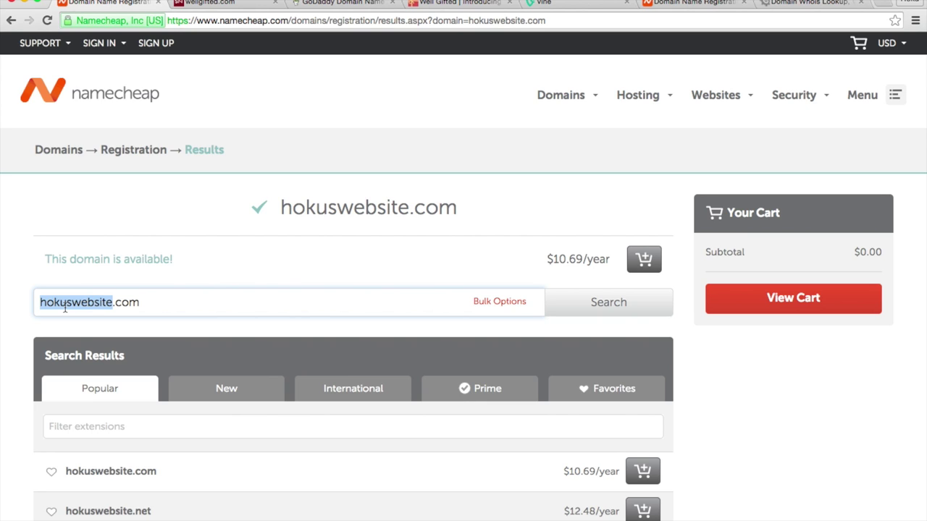
text(word)
text(press)
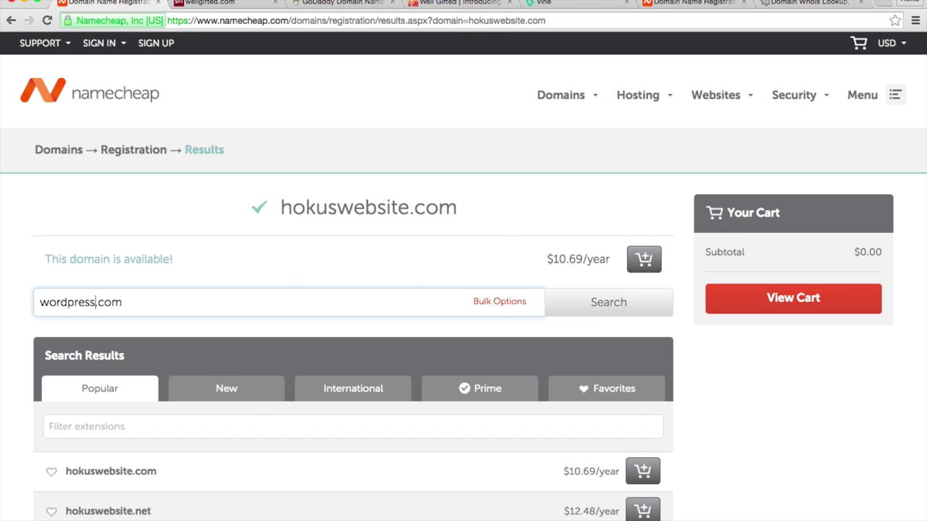
click(41, 302)
text(learn)
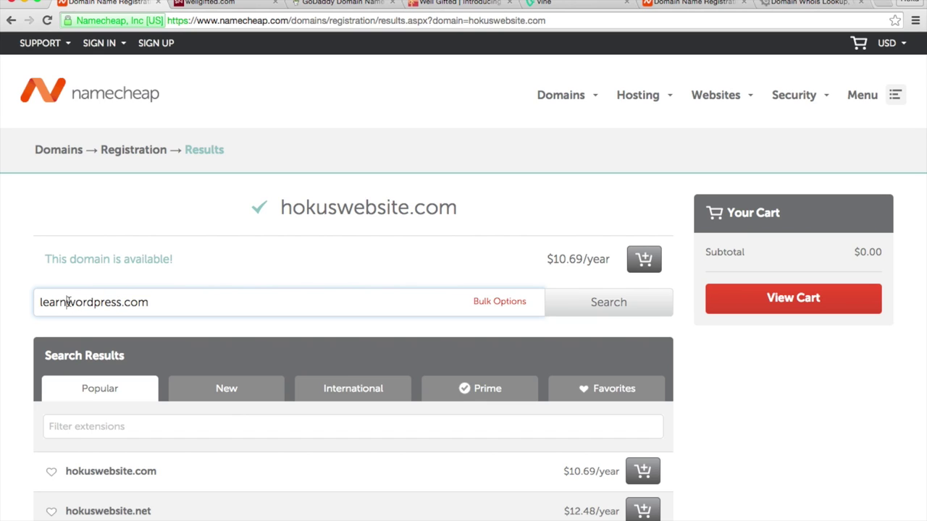
Highlight parts of the learnwordpress.com query, then switch to the wellgifted.com page.
drag(66, 302, 118, 302)
click(120, 302)
drag(120, 302, 40, 304)
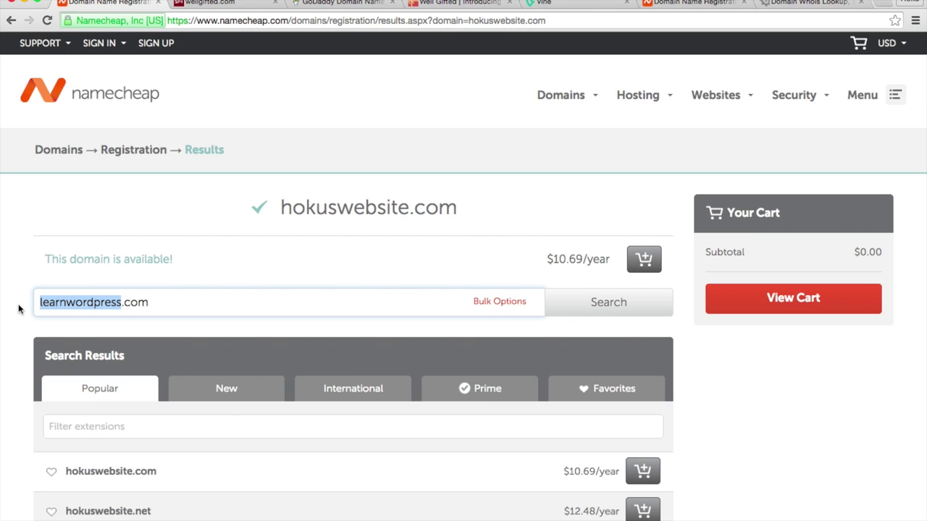
click(19, 309)
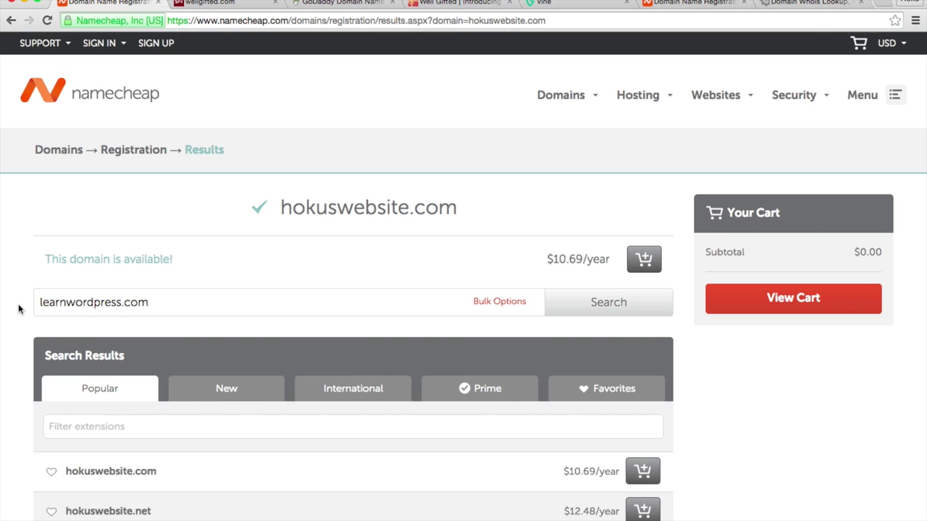
click(203, 4)
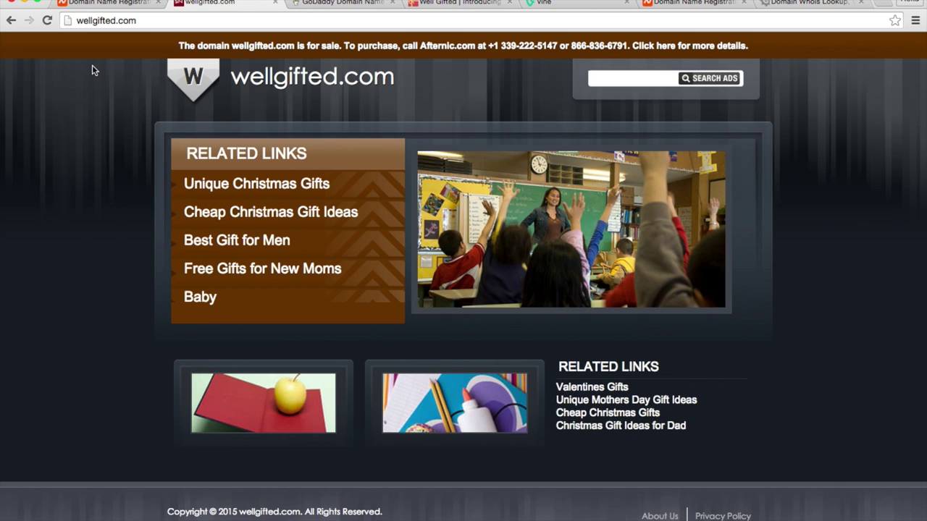
Change the wellgifted.com address to wellgifted.co by deleting the final 'm' and load it.
click(144, 21)
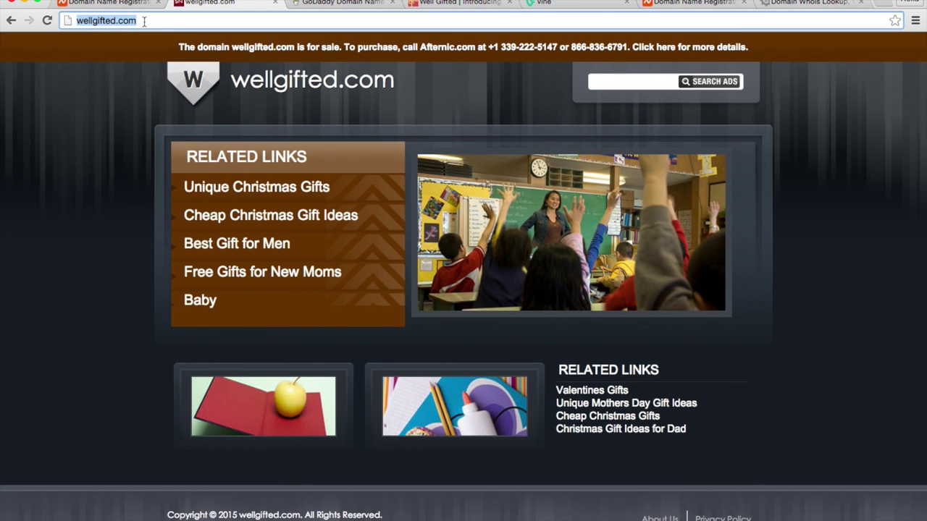
click(144, 21)
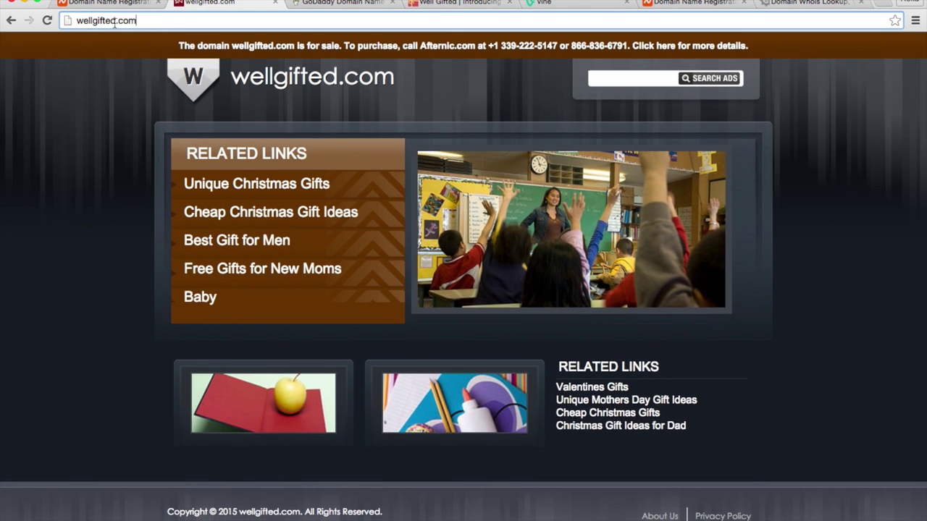
drag(108, 22, 76, 21)
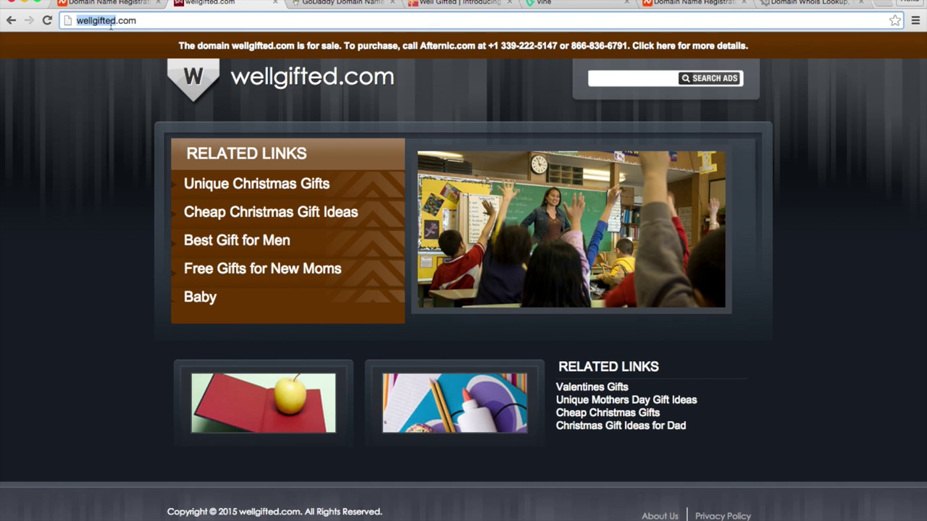
click(137, 23)
key(BackSpace)
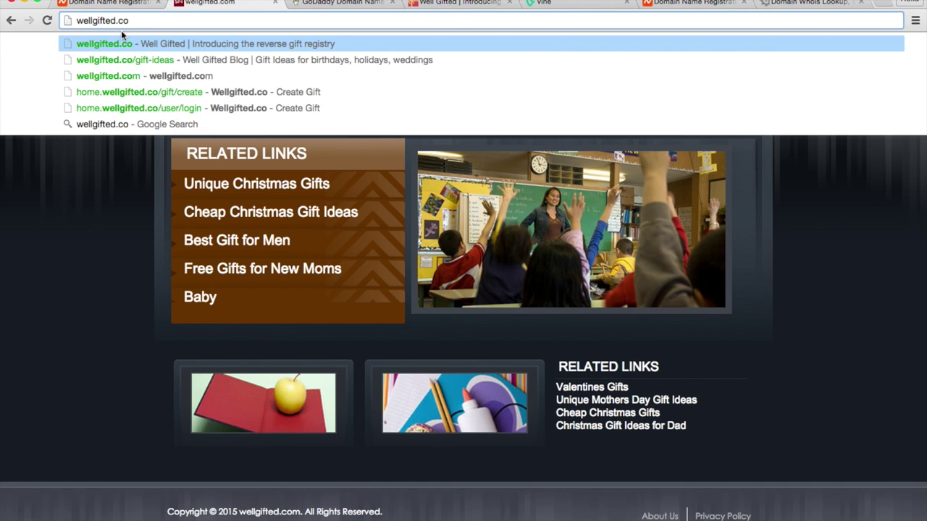
key(Return)
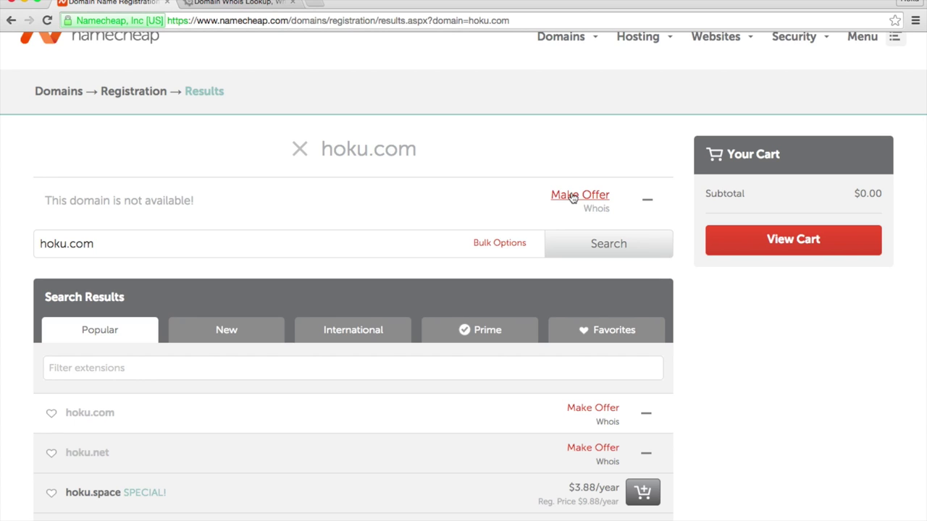
Open the hoku.com Make Offer page and highlight the $29.95 negotiation fee, then switch to DomainTools.
click(572, 197)
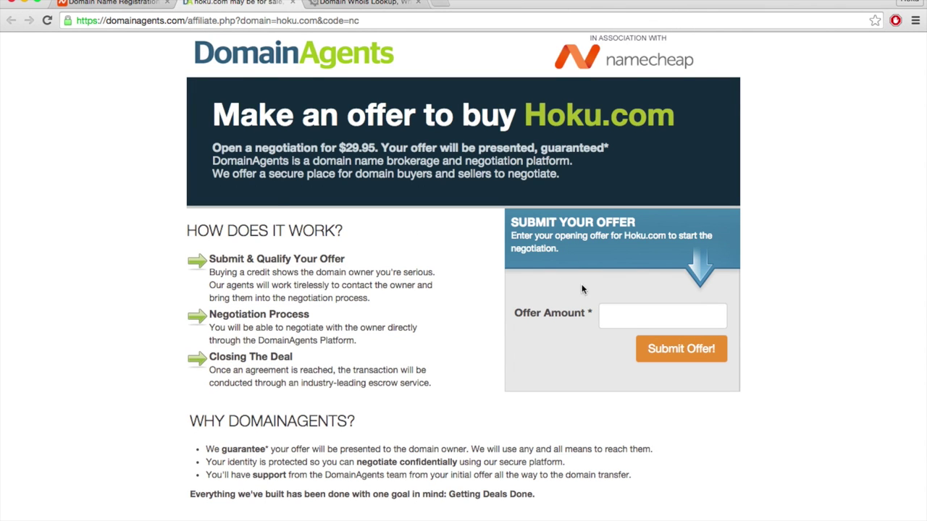
click(613, 319)
click(341, 147)
drag(341, 147, 378, 147)
click(181, 154)
key(ctrl+Tab)
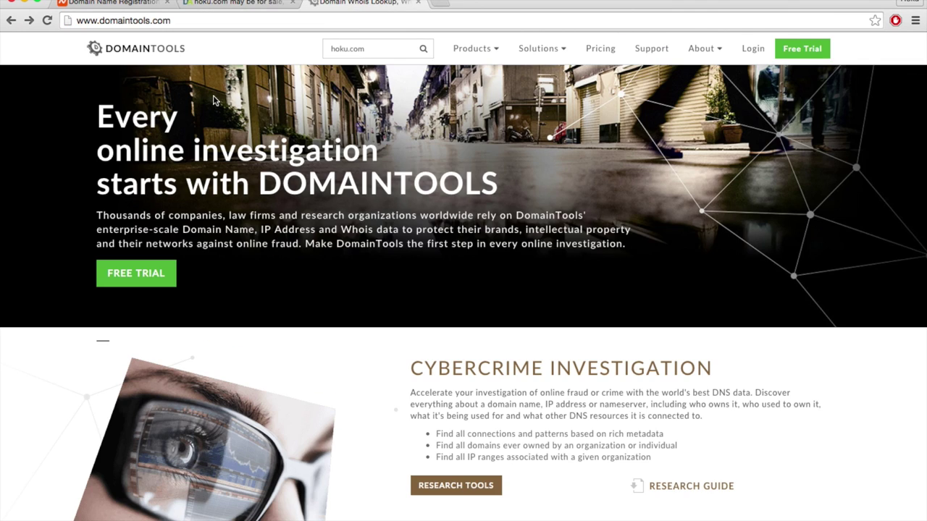
Run the DomainTools Whois lookup for hoku.com.
click(154, 22)
click(153, 21)
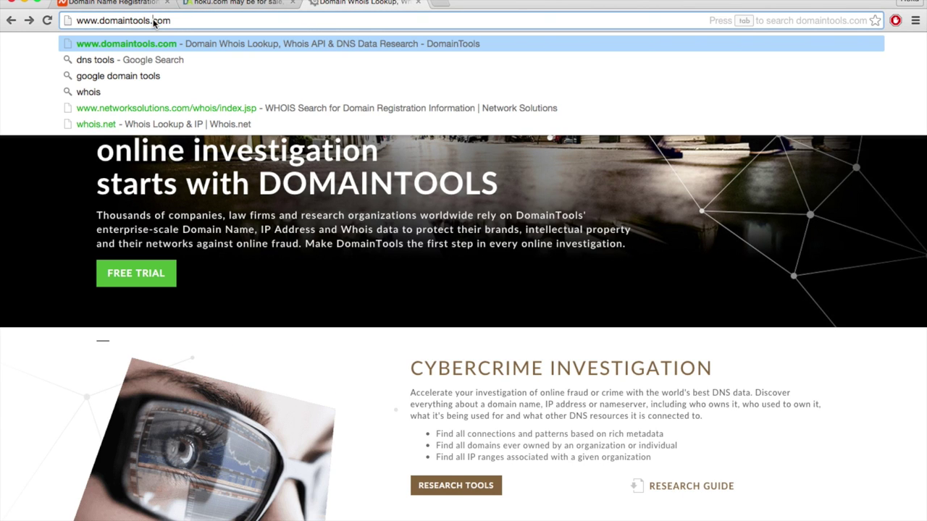
click(488, 165)
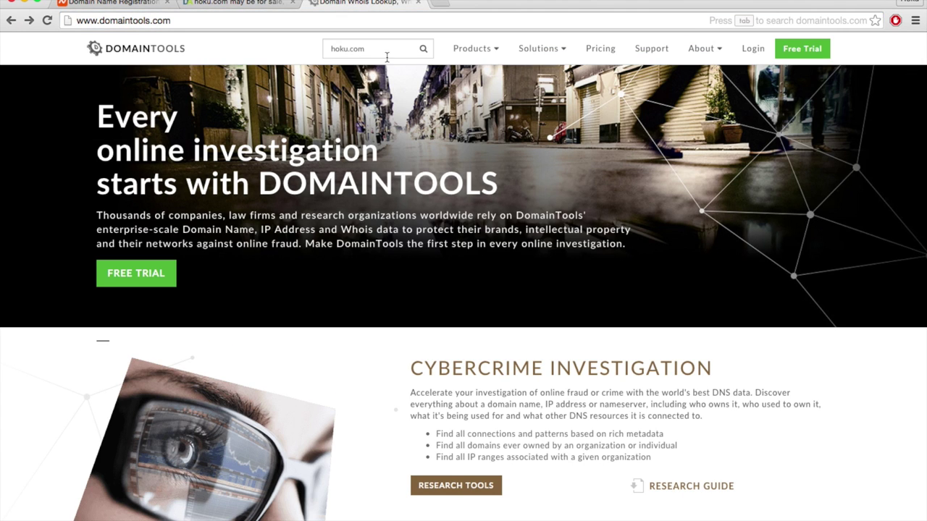
click(425, 51)
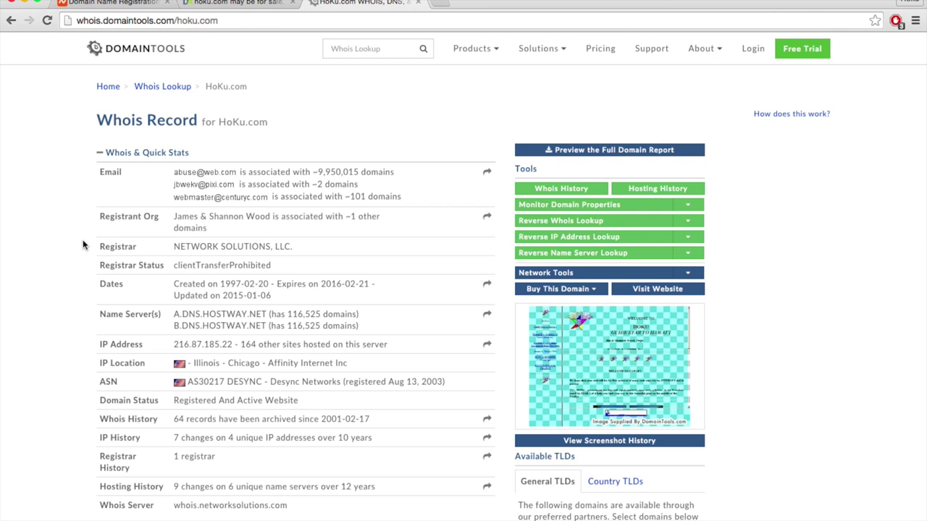
Scroll through the hoku.com Whois record, highlighting the registrant's e-mail, then back to the top.
scroll(85, 241, down, 1)
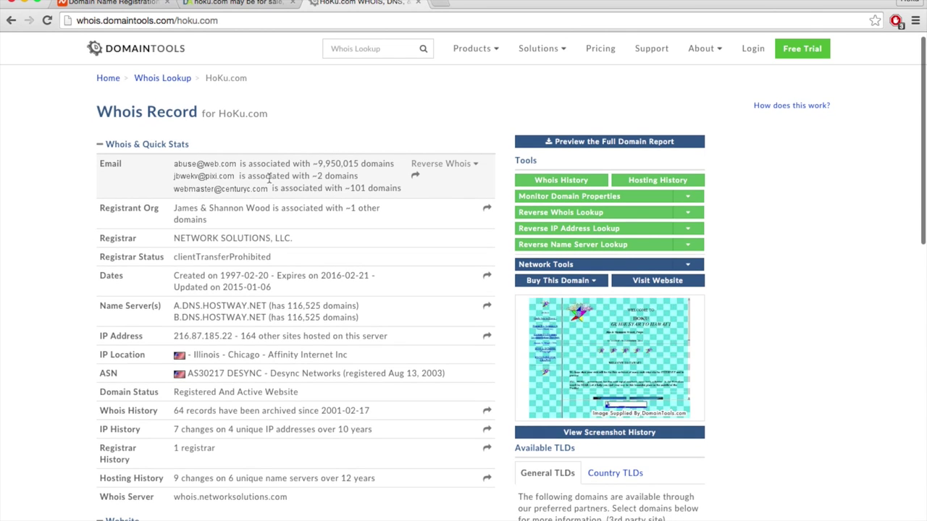
mouse_move(229, 178)
mouse_down()
mouse_move(193, 175)
mouse_move(223, 182)
mouse_up()
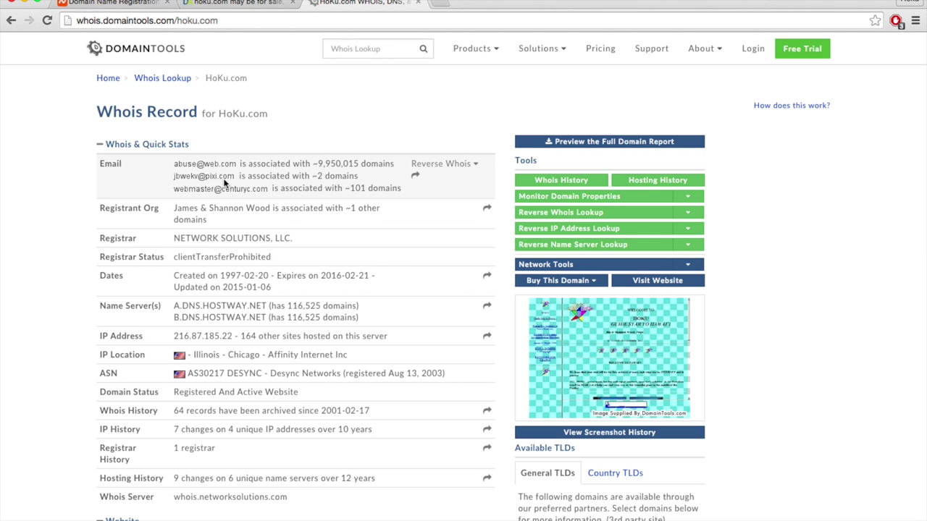
scroll(32, 215, down, 10)
scroll(32, 215, down, 5)
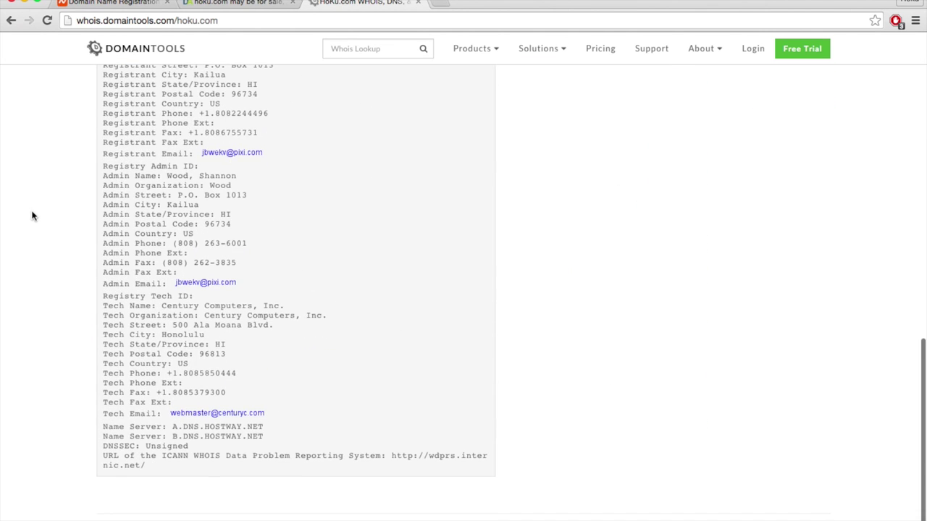
drag(115, 153, 265, 154)
click(218, 184)
scroll(217, 184, up, 3)
scroll(133, 174, up, 5)
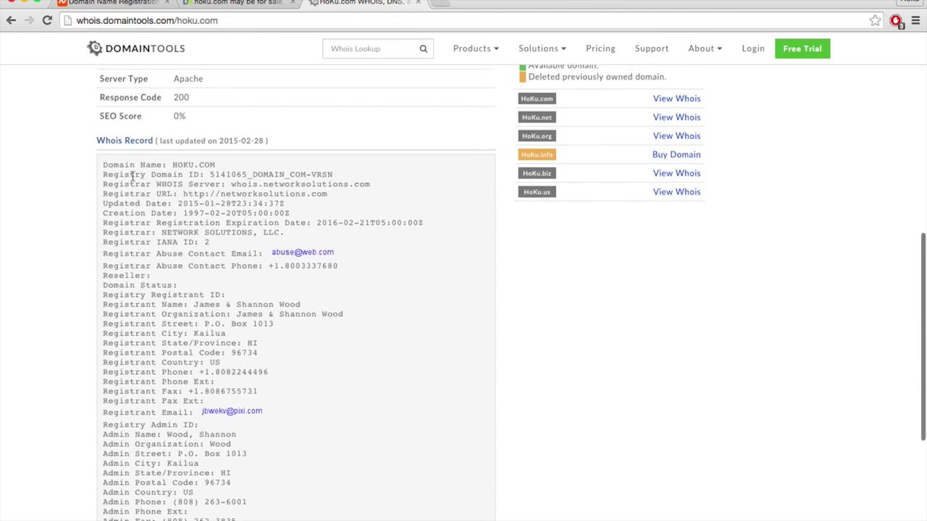
scroll(22, 231, up, 8)
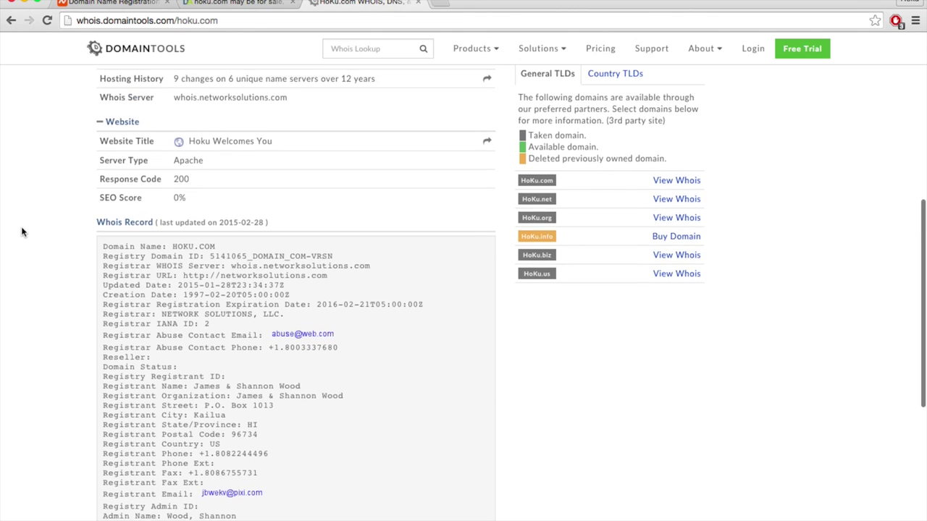
scroll(22, 231, up, 5)
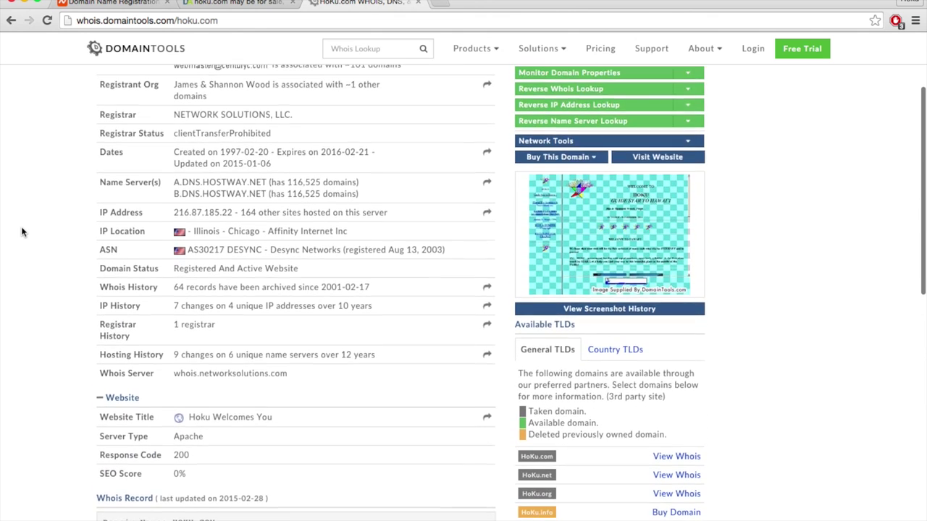